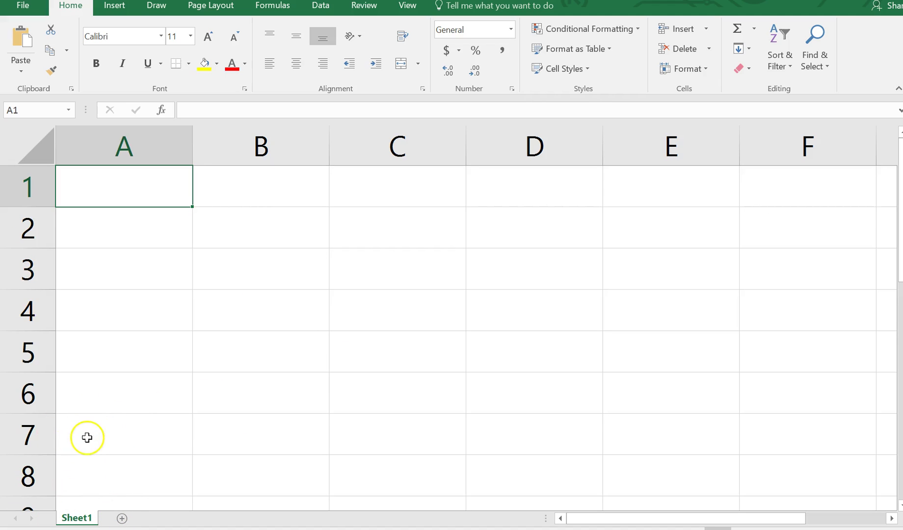
Rename the Sheet1 tab to the person's full name
{"action": "double_click", "coordinate": [83, 514]}
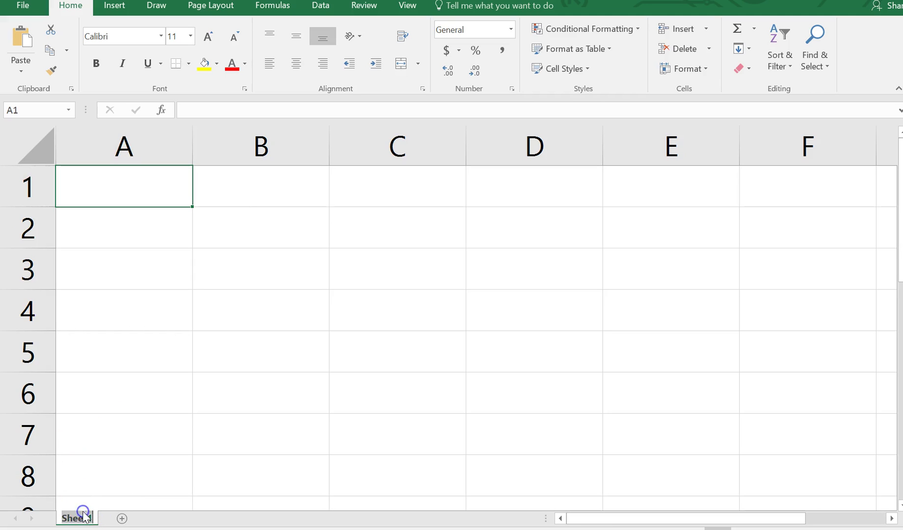
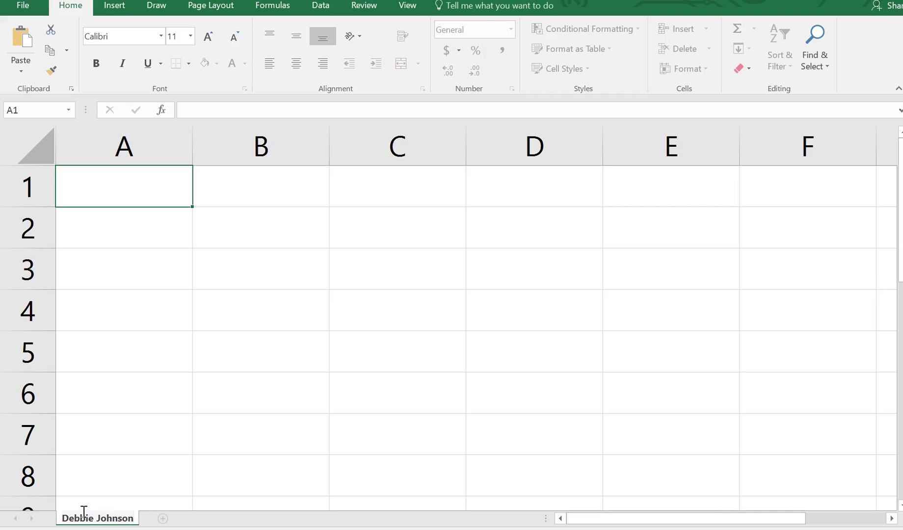
{"action": "left_click", "coordinate": [262, 461]}
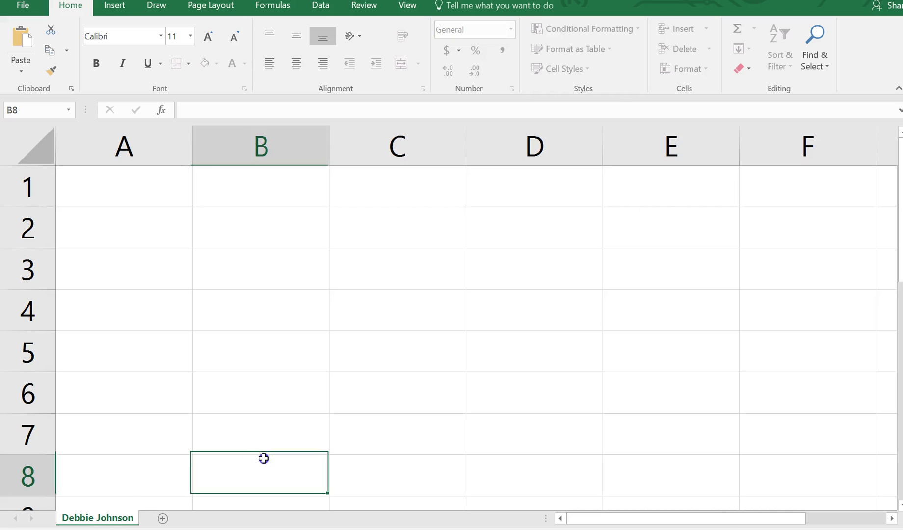
Add a second worksheet and name it 'My Family'
{"action": "left_click", "coordinate": [163, 518]}
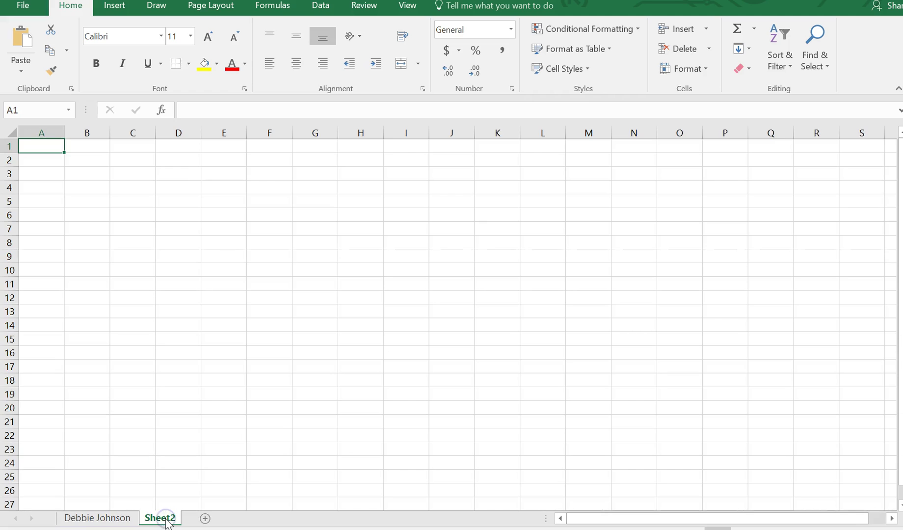
{"action": "double_click", "coordinate": [162, 519]}
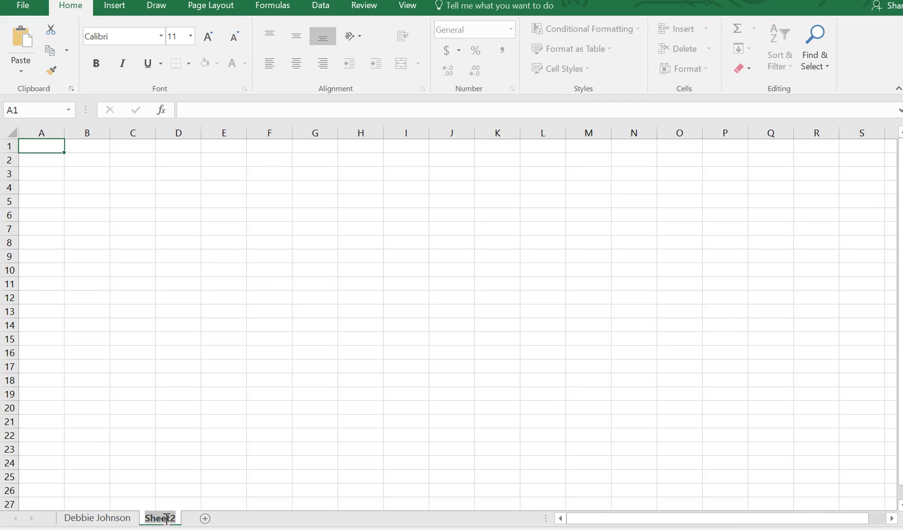
{"action": "type", "text": "My"}
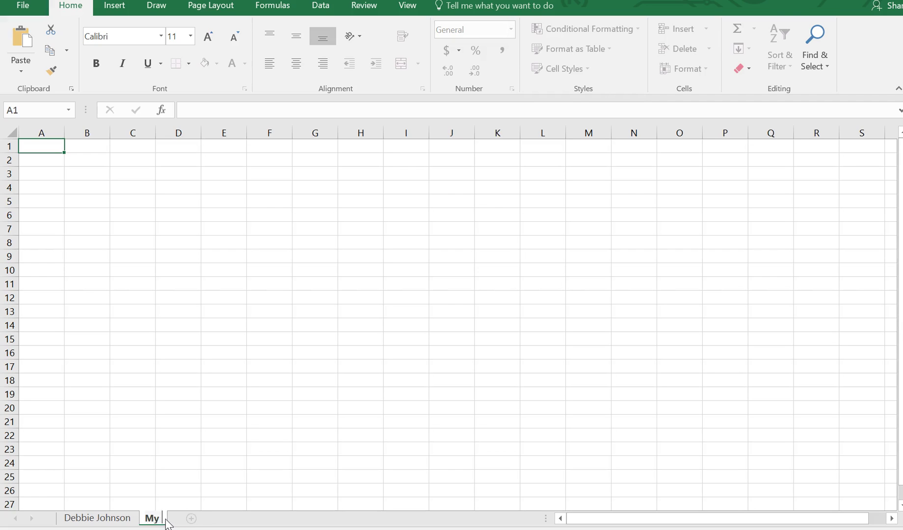
{"action": "type", "text": " Family"}
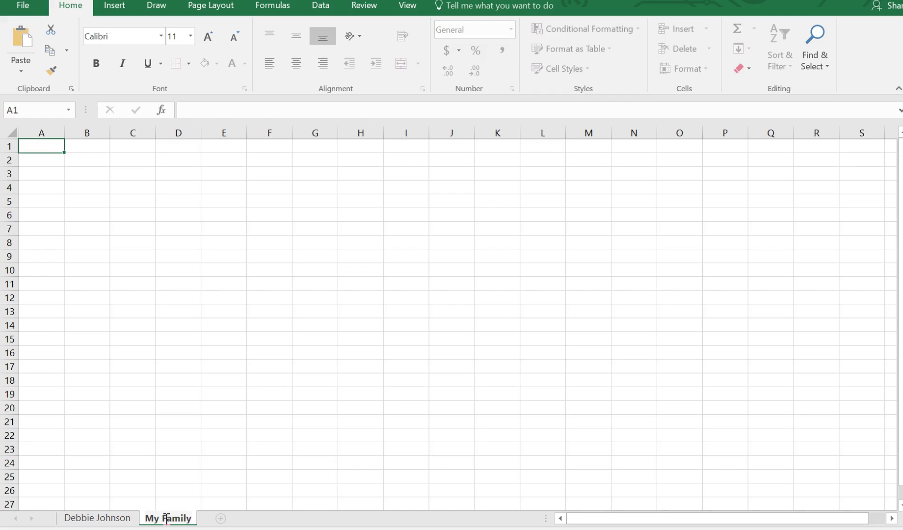
{"action": "left_click", "coordinate": [97, 518]}
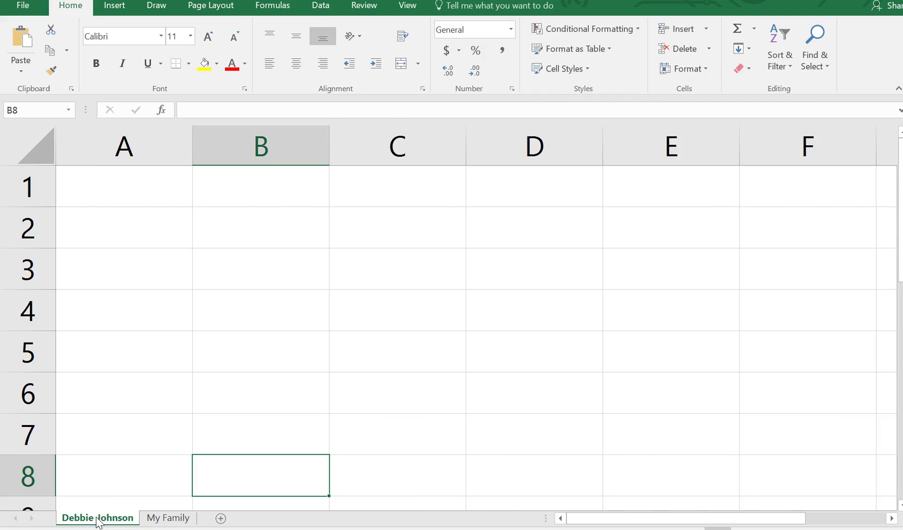
Colour the first, person-named sheet's tab red
{"action": "right_click", "coordinate": [98, 521]}
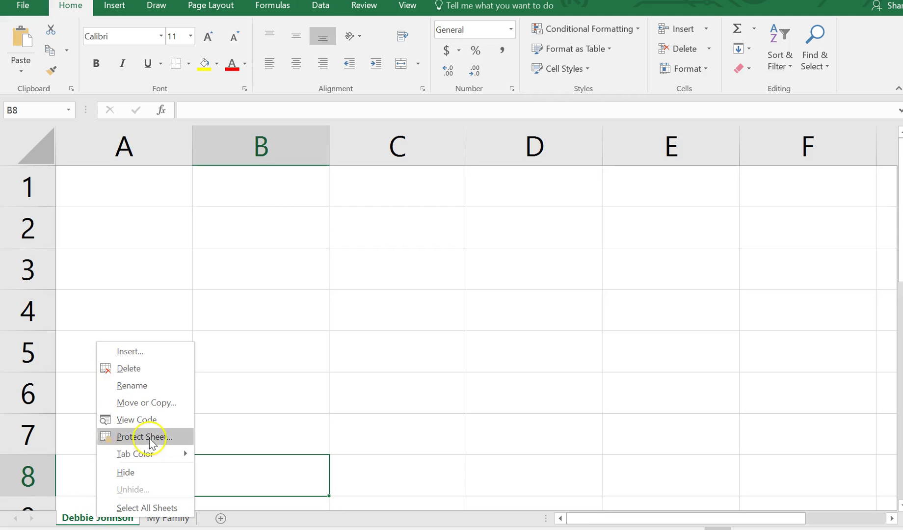
{"action": "mouse_move", "coordinate": [169, 459]}
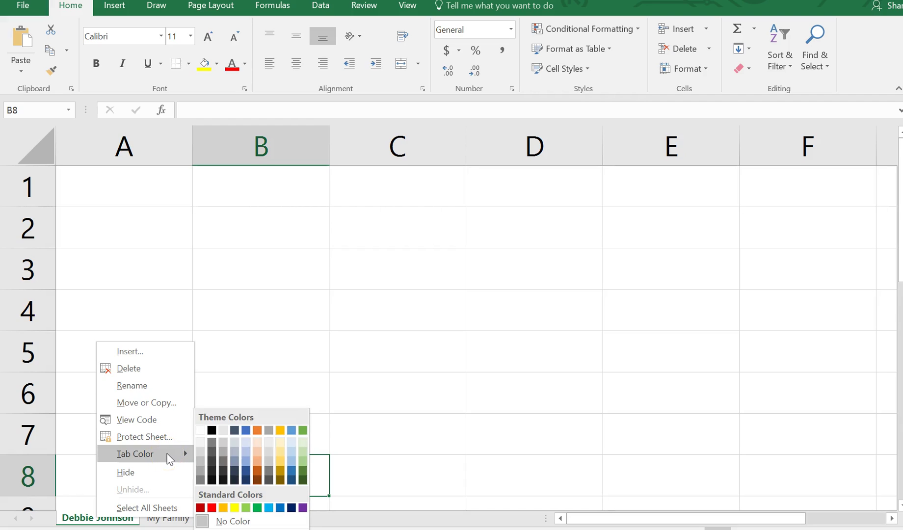
{"action": "left_click", "coordinate": [211, 507]}
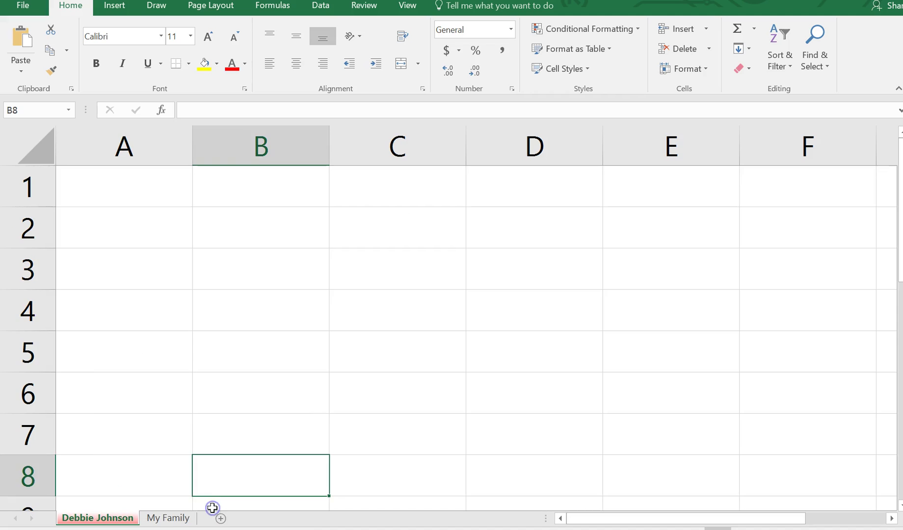
Colour the My Family sheet's tab green and select cell A3 there
{"action": "left_click", "coordinate": [171, 518]}
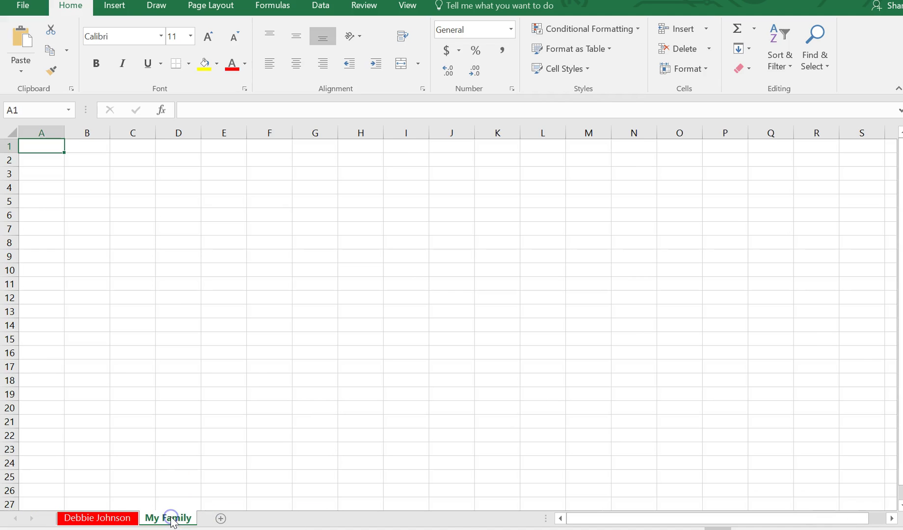
{"action": "right_click", "coordinate": [173, 519]}
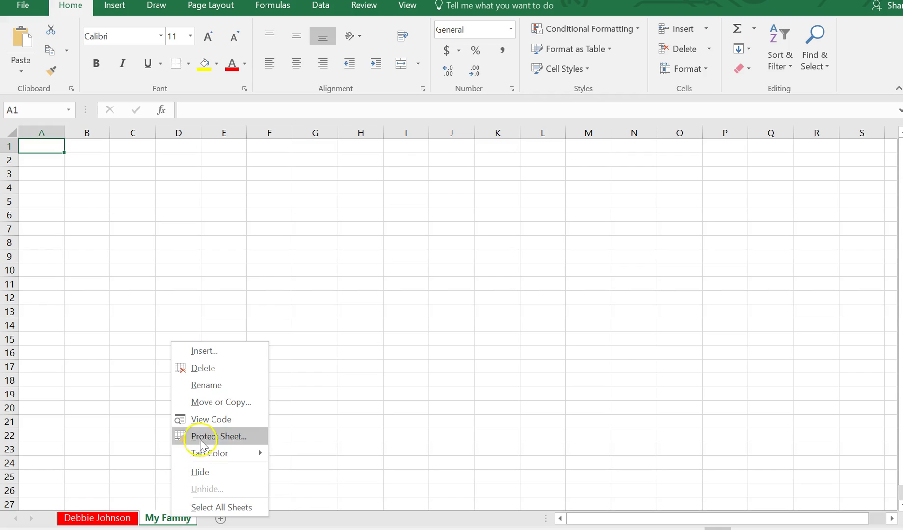
{"action": "mouse_move", "coordinate": [208, 455]}
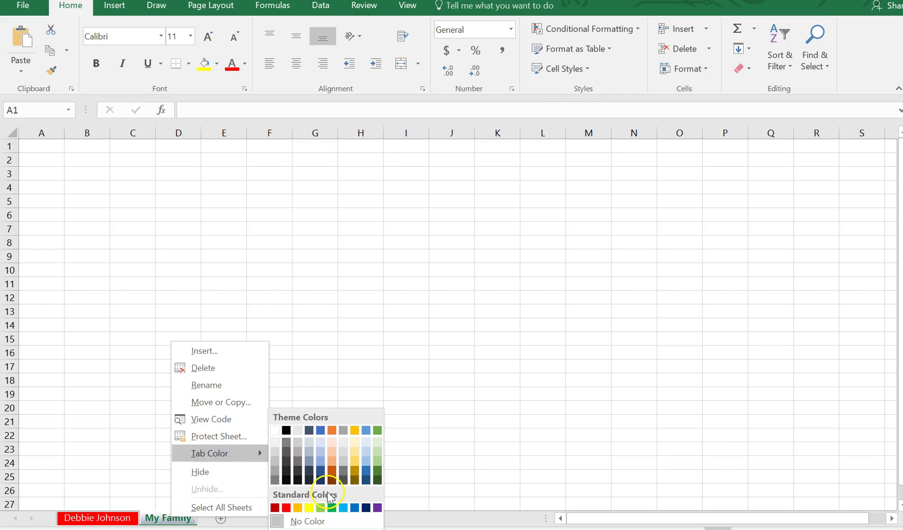
{"action": "left_click", "coordinate": [332, 508]}
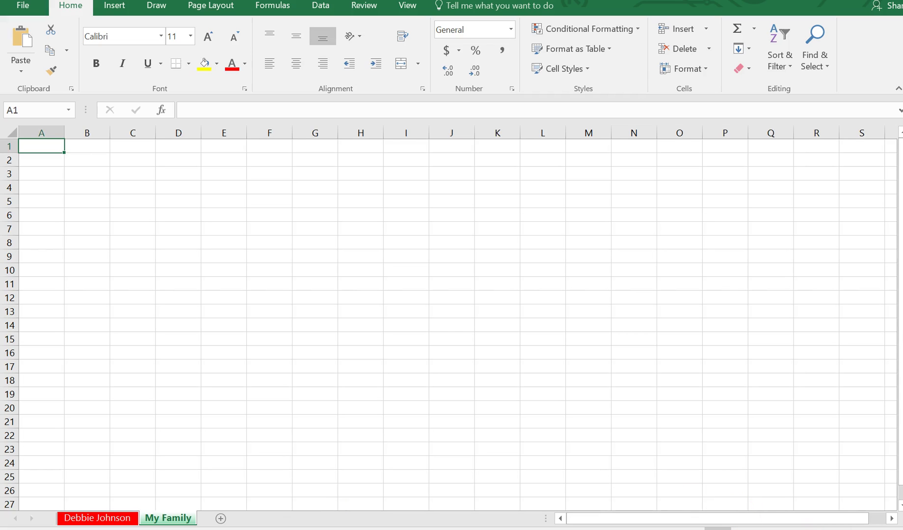
{"action": "scroll", "coordinate": [577, 487], "scroll_direction": "up", "scroll_amount": 5, "text": "ctrl"}
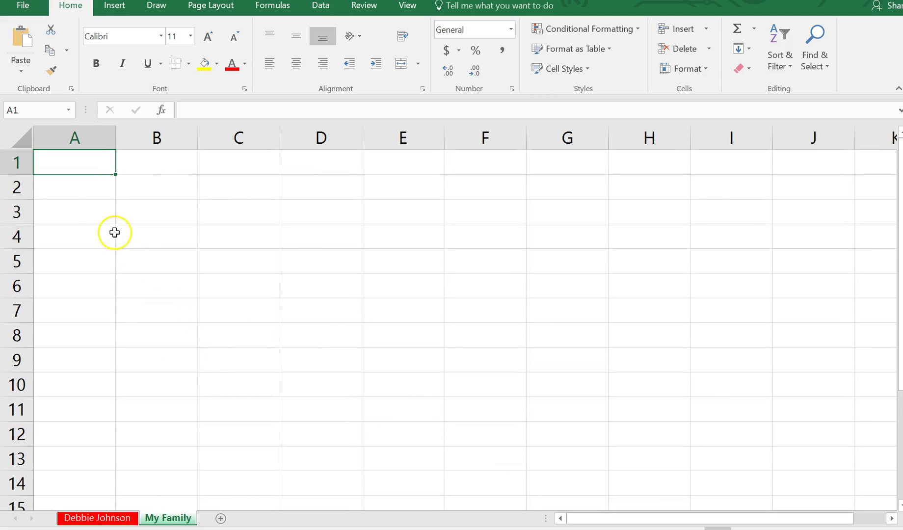
{"action": "left_click", "coordinate": [87, 212]}
Back on the first sheet, enter 1, 2, 3, 4, 5 down cells A2 through A6
{"action": "double_click", "coordinate": [87, 212]}
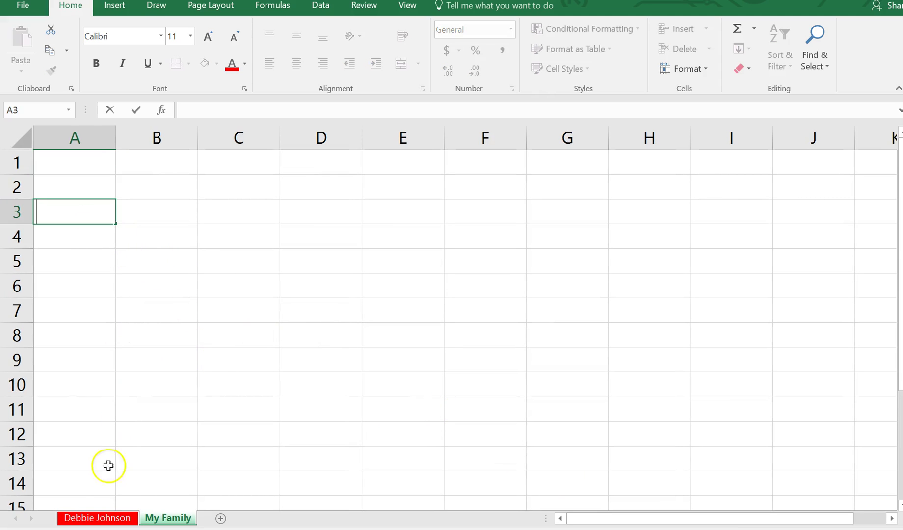
{"action": "left_click", "coordinate": [100, 520]}
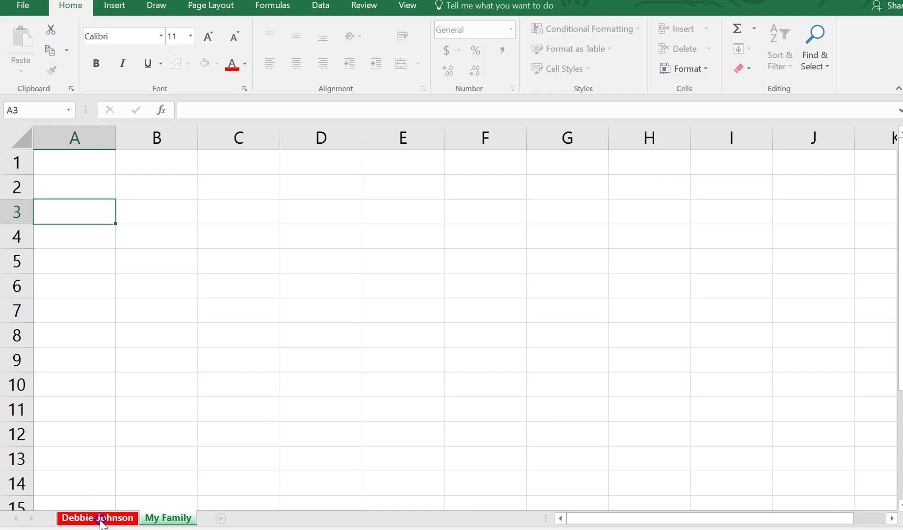
{"action": "left_click", "coordinate": [148, 238]}
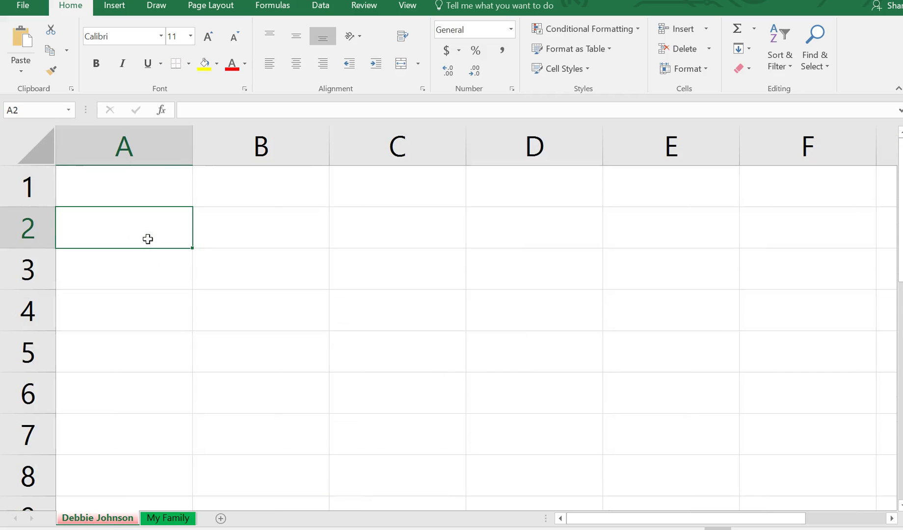
{"action": "type", "text": "1"}
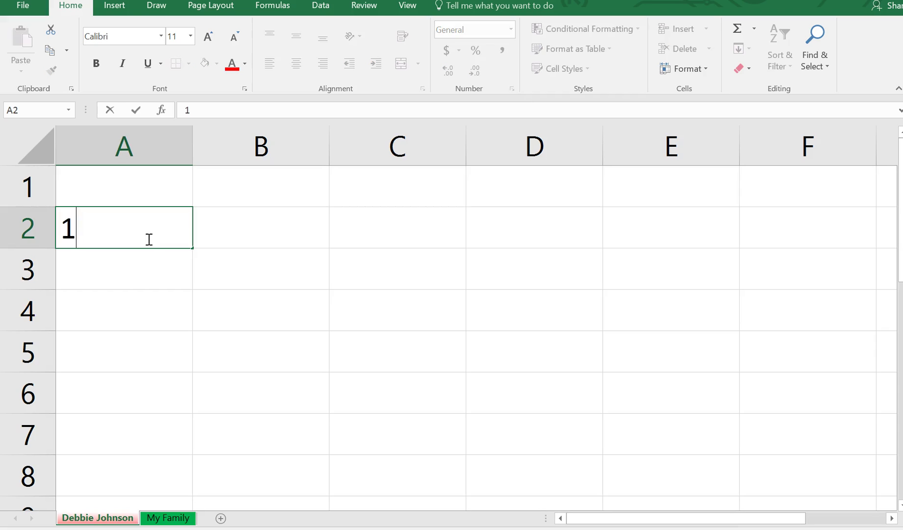
{"action": "key", "text": "Return"}
{"action": "type", "text": "2"}
{"action": "key", "text": "Return"}
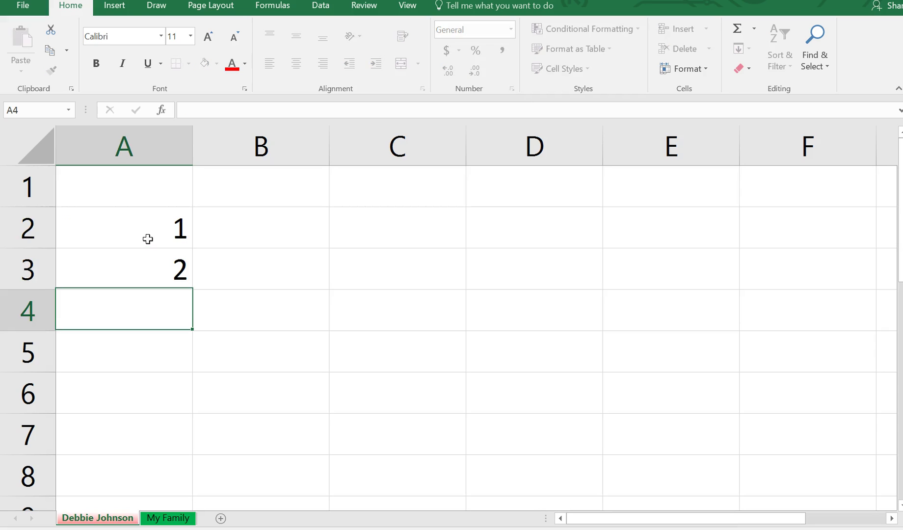
{"action": "type", "text": "3"}
{"action": "key", "text": "Return"}
{"action": "type", "text": "4"}
{"action": "key", "text": "Return"}
{"action": "type", "text": "5"}
{"action": "key", "text": "Return"}
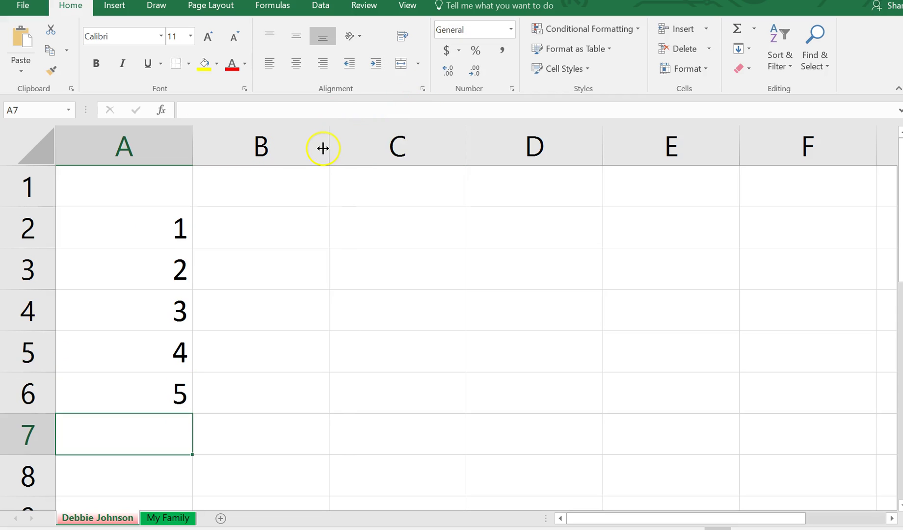
Widen column B to about 26.00 and select cell B2
{"action": "left_click_drag", "start_coordinate": [329, 147], "coordinate": [840, 163]}
{"action": "scroll", "coordinate": [731, 157], "scroll_direction": "up", "scroll_amount": 1}
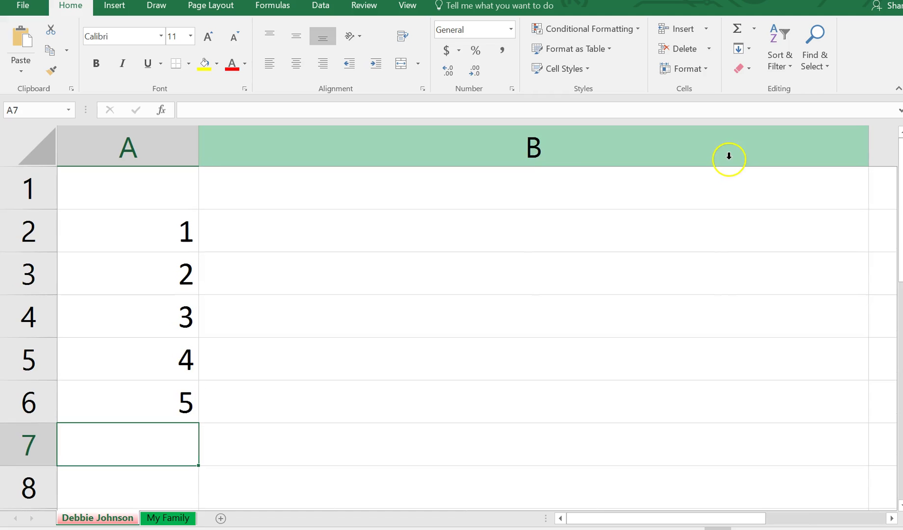
{"action": "left_click", "coordinate": [382, 240]}
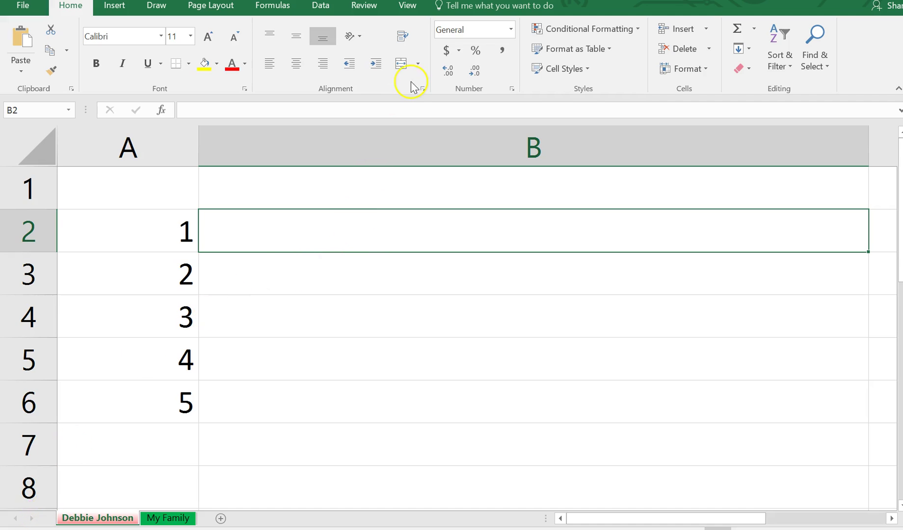
Turn on Wrap Text for B2 and Format Paint it onto B3:B6
{"action": "left_click", "coordinate": [401, 38]}
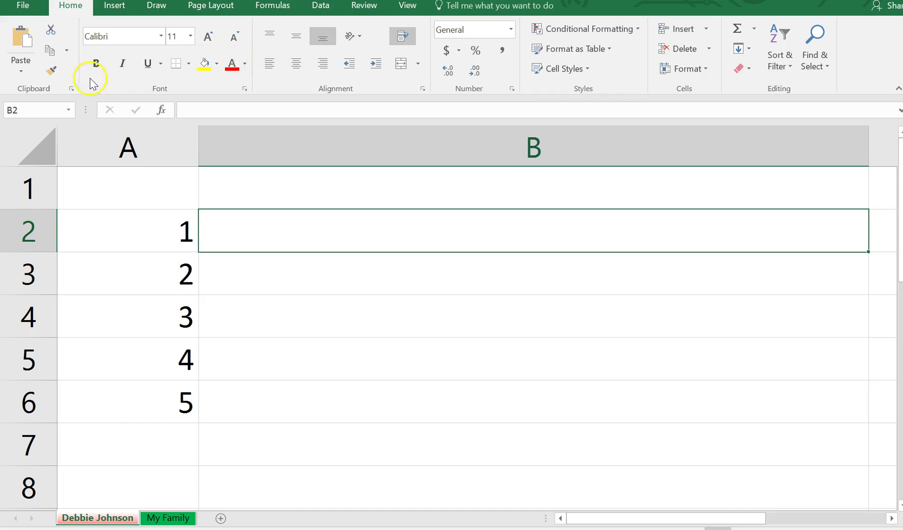
{"action": "left_click", "coordinate": [52, 71]}
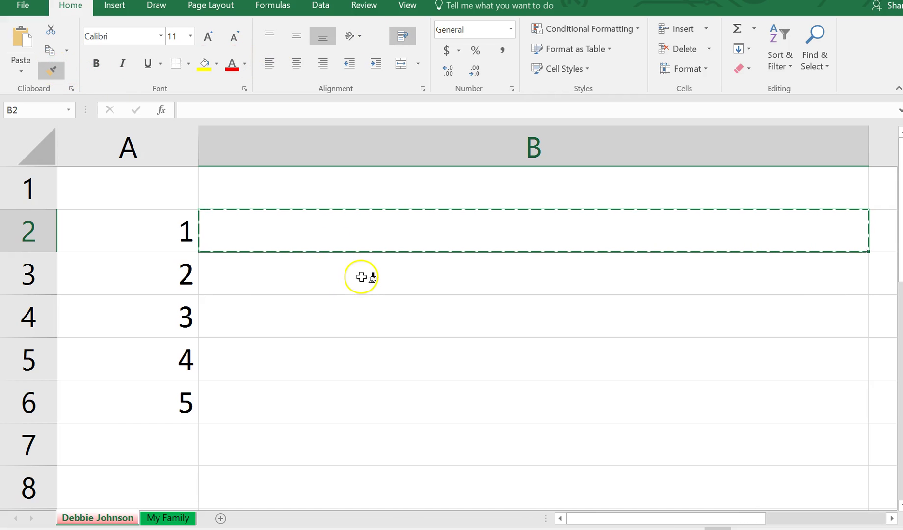
{"action": "left_click_drag", "start_coordinate": [364, 277], "coordinate": [360, 390]}
{"action": "left_click", "coordinate": [270, 231]}
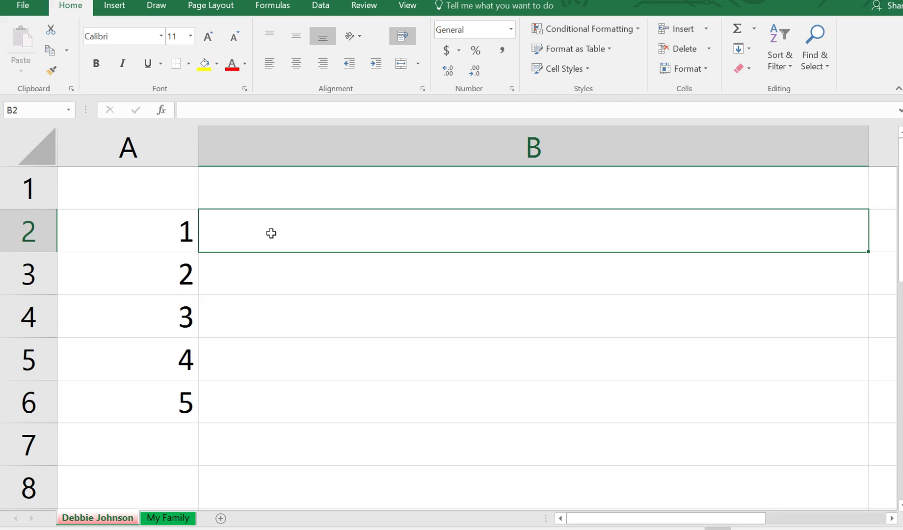
Enter 'I'm taking this class to learn more about Excel.' in cell B2
{"action": "type", "text": "Im"}
{"action": "key", "text": "BackSpace"}
{"action": "type", "text": "'s takin"}
{"action": "key", "text": "BackSpace"}
{"action": "key", "text": "BackSpace"}
{"action": "key", "text": "BackSpace"}
{"action": "key", "text": "BackSpace"}
{"action": "key", "text": "BackSpace"}
{"action": "key", "text": "BackSpace"}
{"action": "key", "text": "BackSpace"}
{"action": "type", "text": "m taking this class to "}
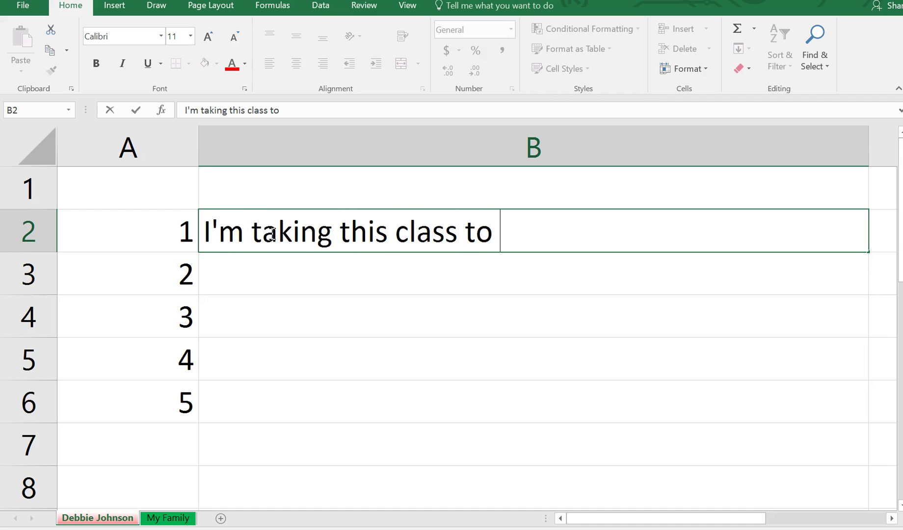
{"action": "type", "text": "learn more a"}
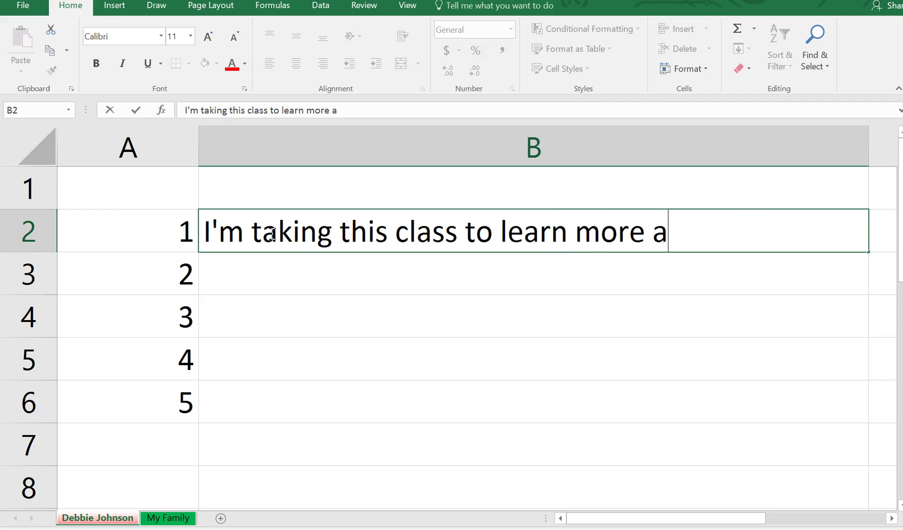
{"action": "type", "text": "bout Excel."}
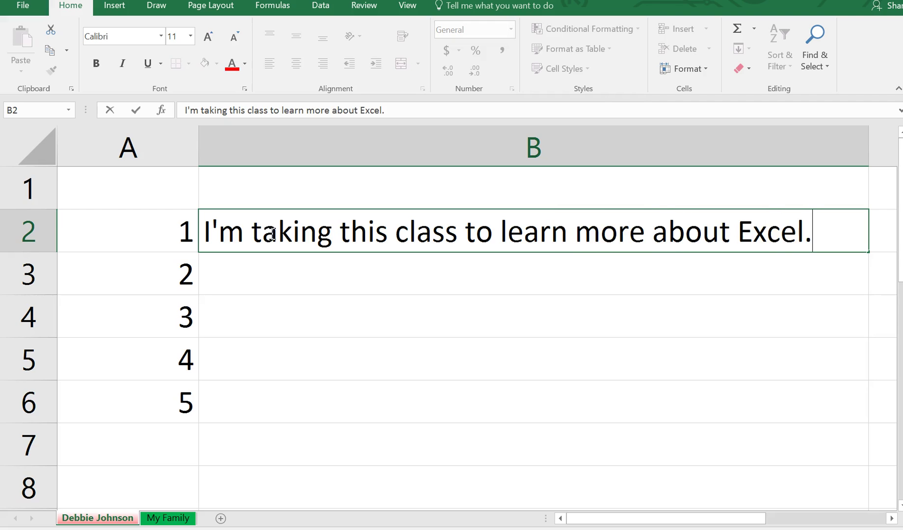
{"action": "key", "text": "Return"}
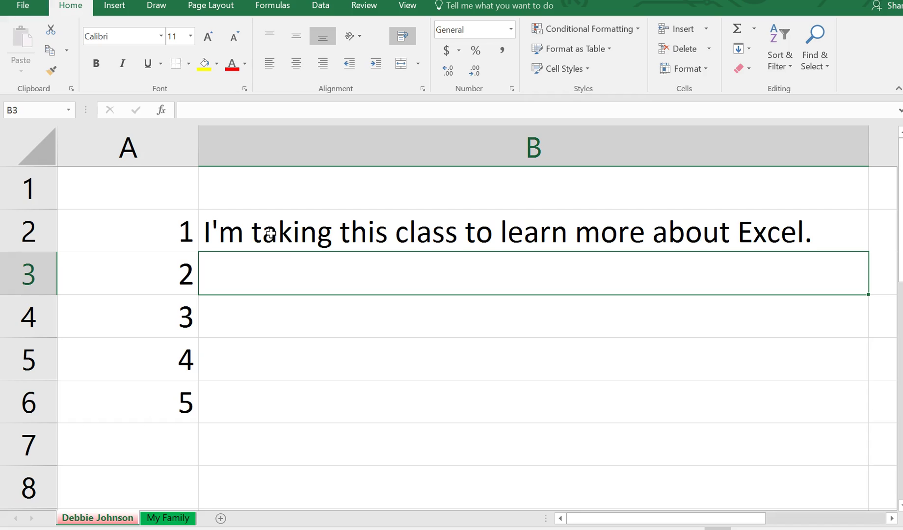
Enter 'I've had two knee replacements.' in B3 and 'I vacationed in Alaska.' in B4
{"action": "type", "text": "I"}
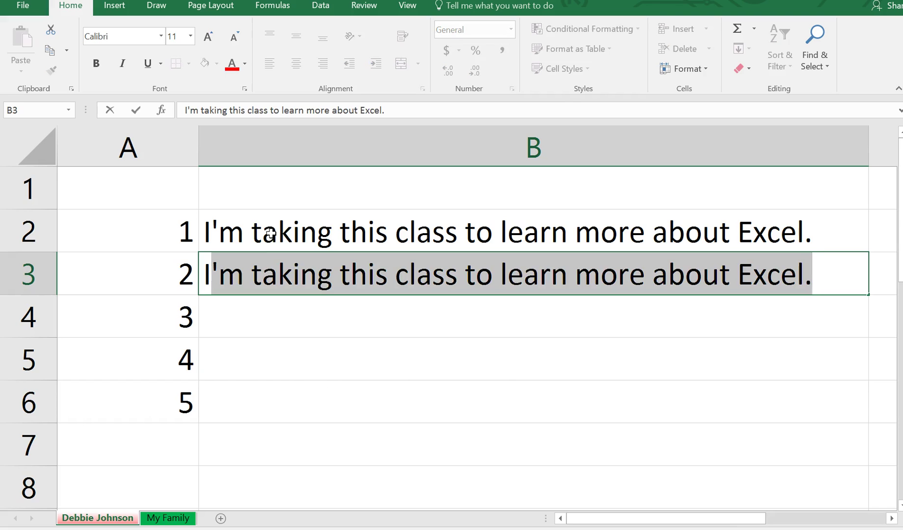
{"action": "type", "text": "'ve had "}
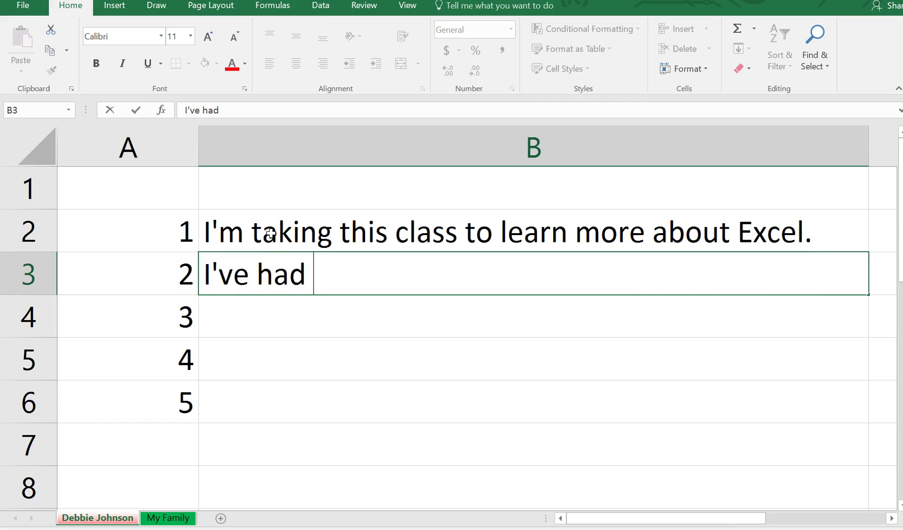
{"action": "type", "text": "two knee re"}
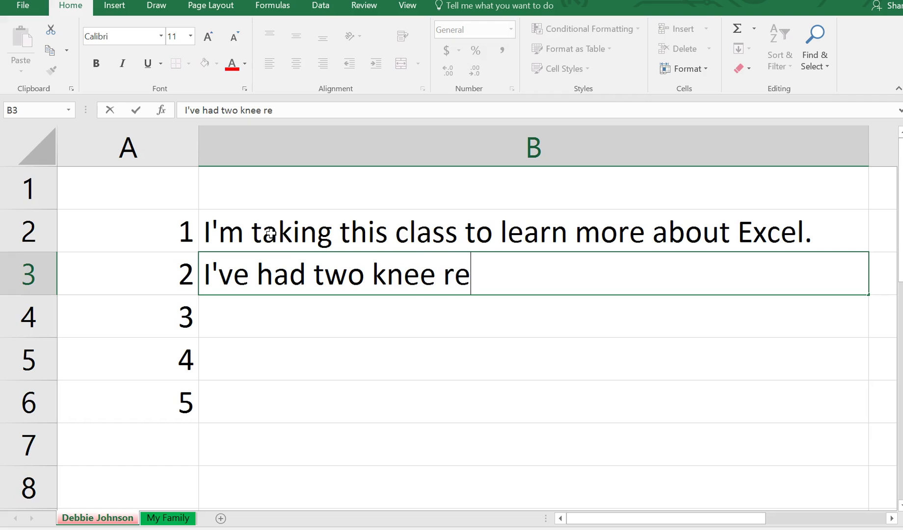
{"action": "type", "text": "placements."}
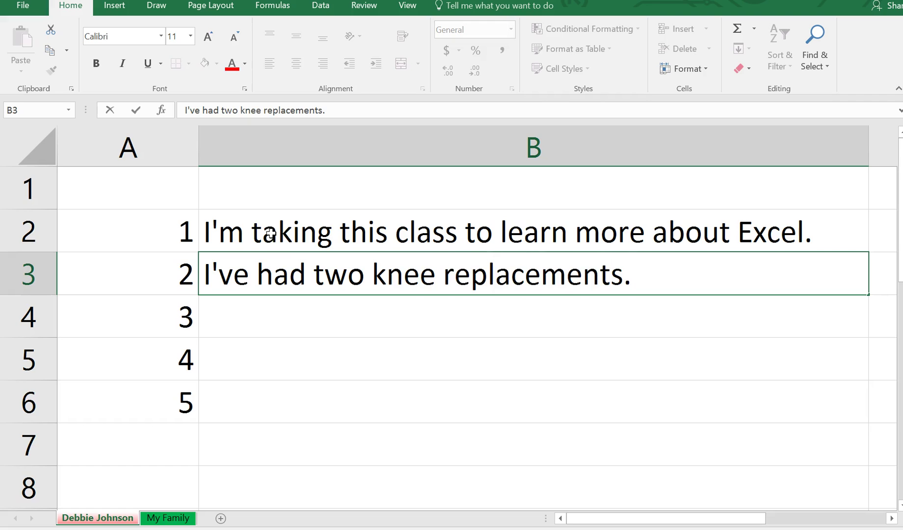
{"action": "key", "text": "Return"}
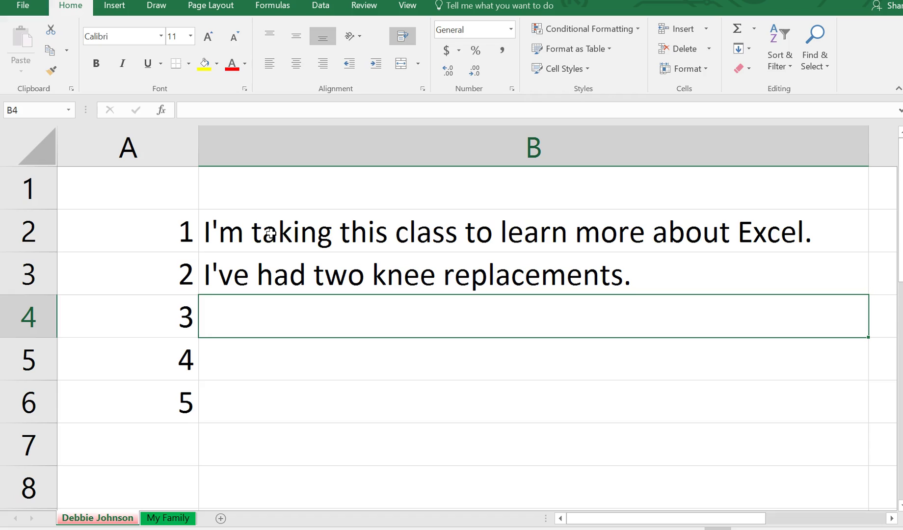
{"action": "type", "text": "I "}
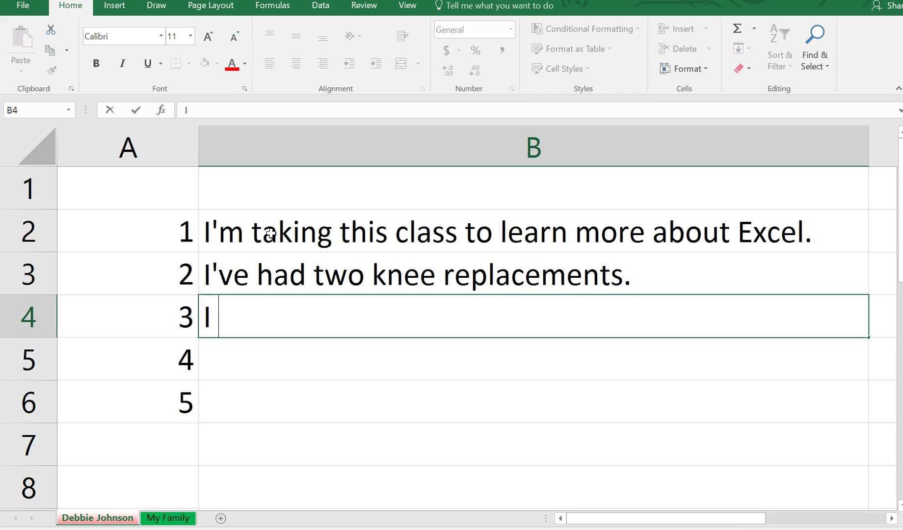
{"action": "type", "text": "vacationed in Alaska"}
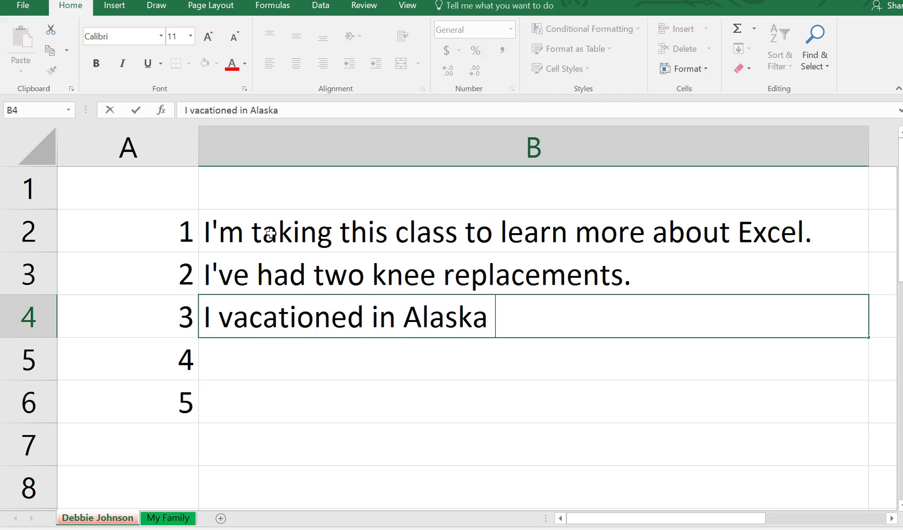
{"action": "type", "text": "."}
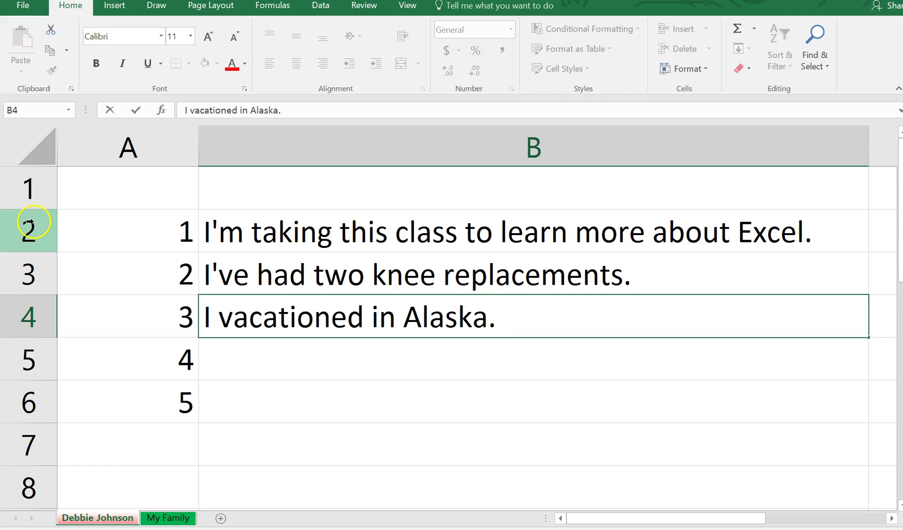
Set the row height of rows 2 through 6 to 20
{"action": "left_click_drag", "start_coordinate": [34, 223], "coordinate": [23, 396]}
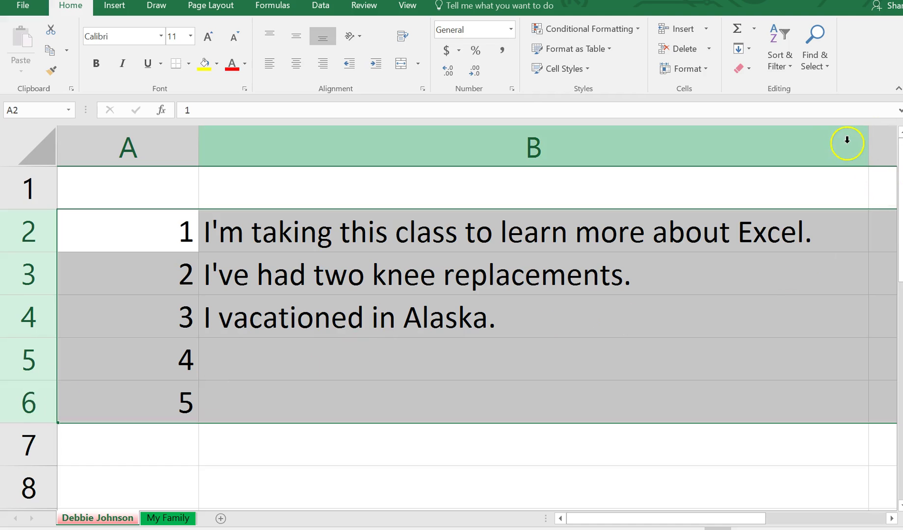
{"action": "left_click", "coordinate": [707, 71]}
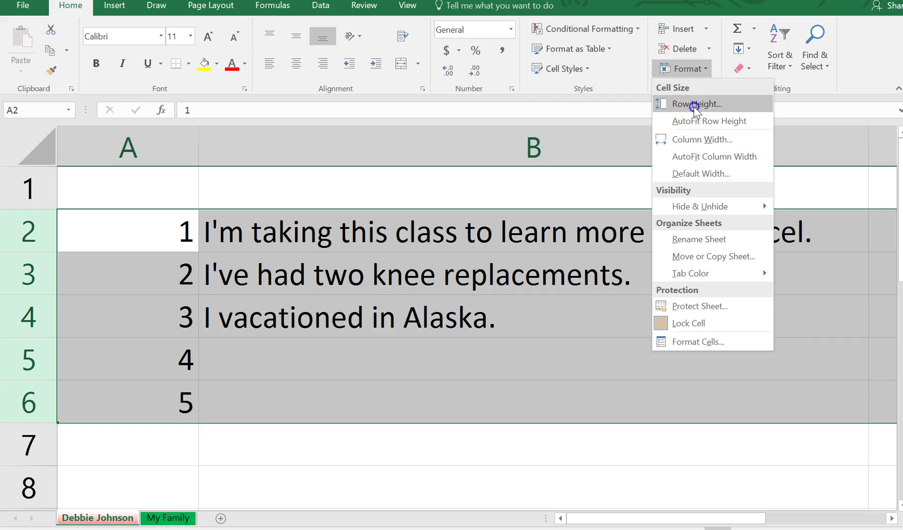
{"action": "left_click", "coordinate": [694, 104]}
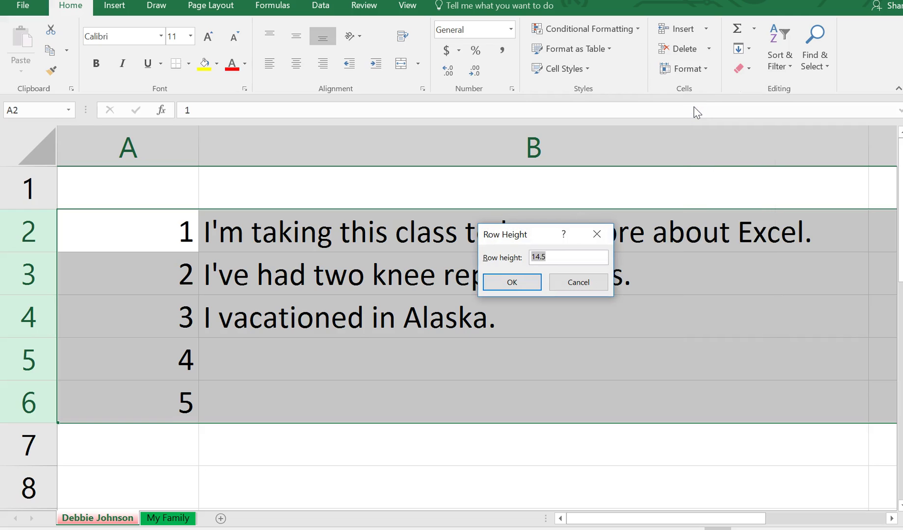
{"action": "type", "text": "2"}
{"action": "left_click", "coordinate": [519, 287]}
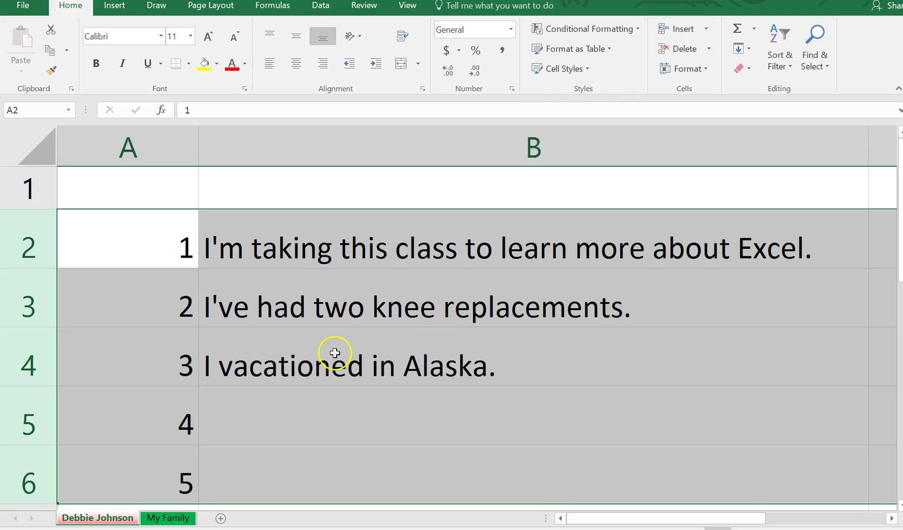
{"action": "left_click", "coordinate": [175, 518]}
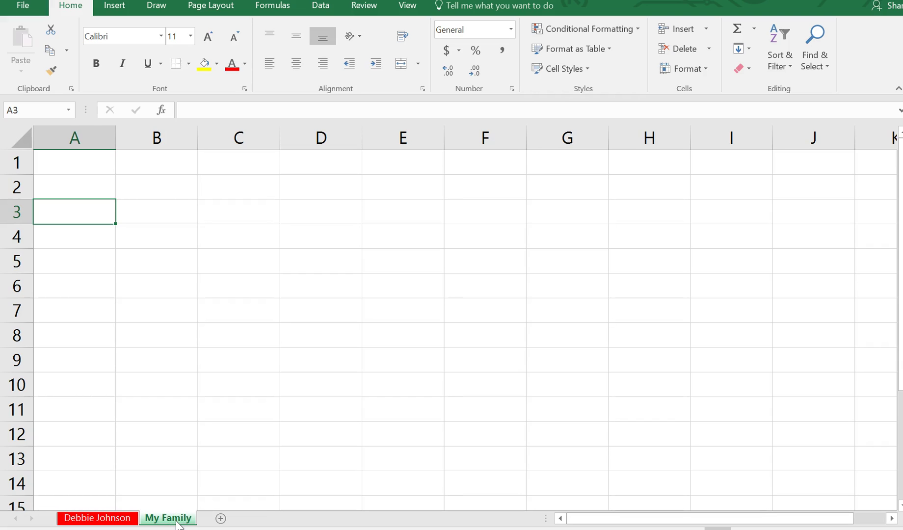
On My Family, widen column B and apply Wrap Text to B3:B8
{"action": "left_click", "coordinate": [170, 218]}
{"action": "left_click_drag", "start_coordinate": [197, 137], "coordinate": [696, 210]}
{"action": "left_click_drag", "start_coordinate": [152, 208], "coordinate": [139, 335]}
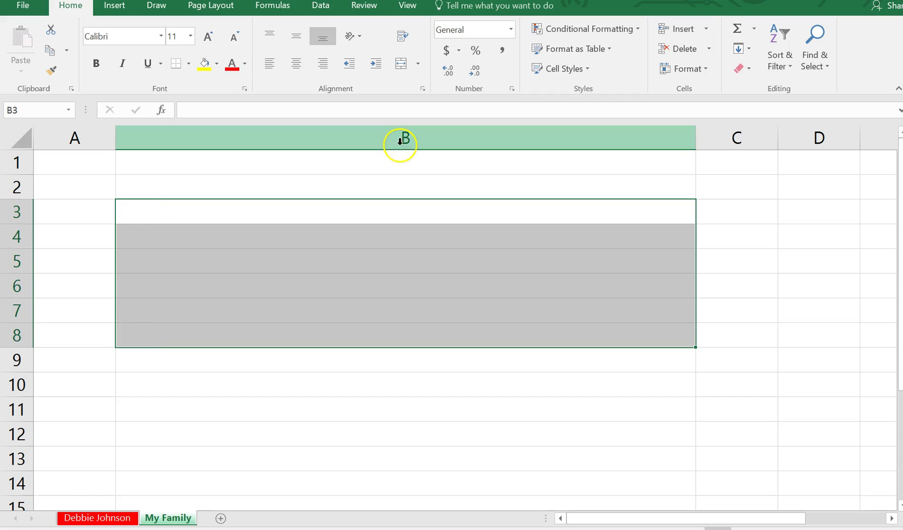
{"action": "left_click", "coordinate": [406, 38]}
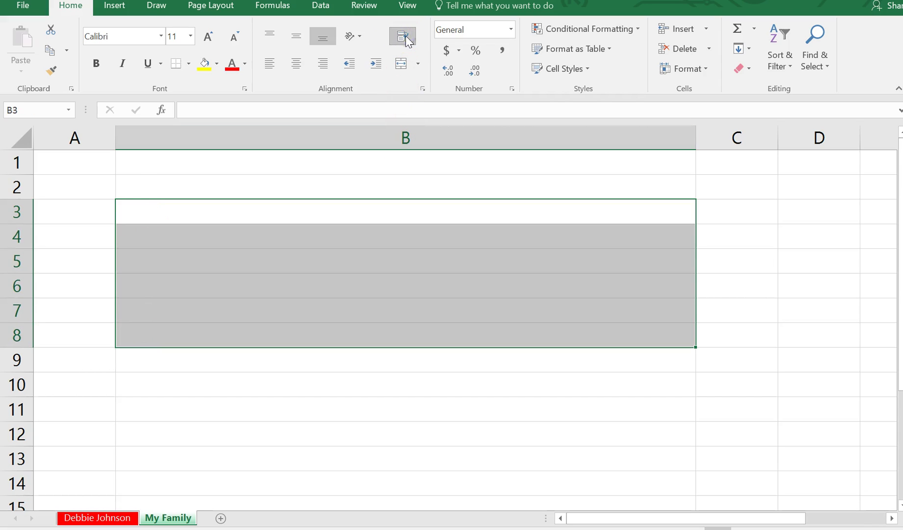
Enter 1 through 5 in cells A3 to A7, then select B3
{"action": "left_click", "coordinate": [88, 214]}
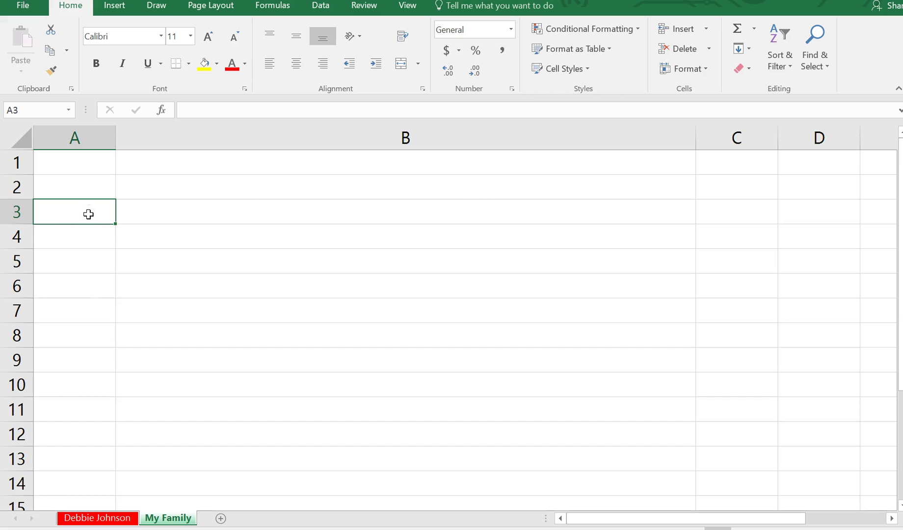
{"action": "type", "text": "1"}
{"action": "key", "text": "Return"}
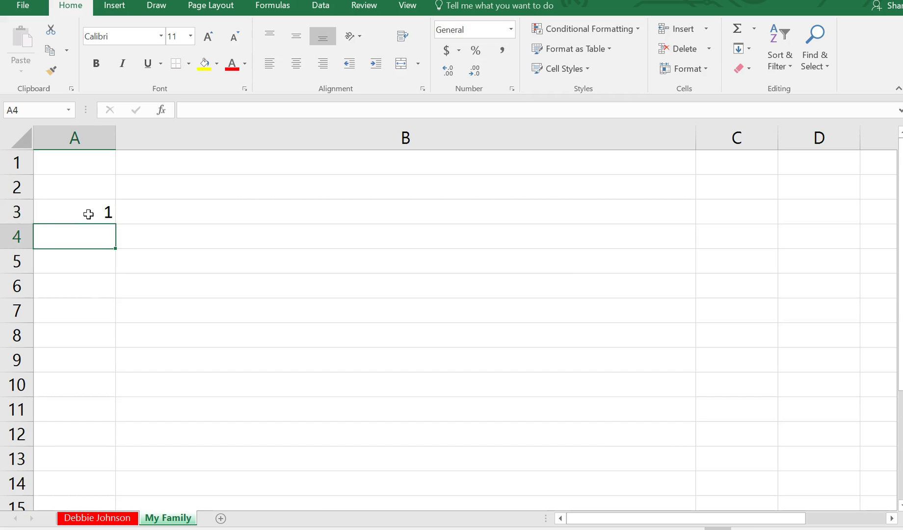
{"action": "type", "text": "2"}
{"action": "key", "text": "Return"}
{"action": "type", "text": "3"}
{"action": "key", "text": "Return"}
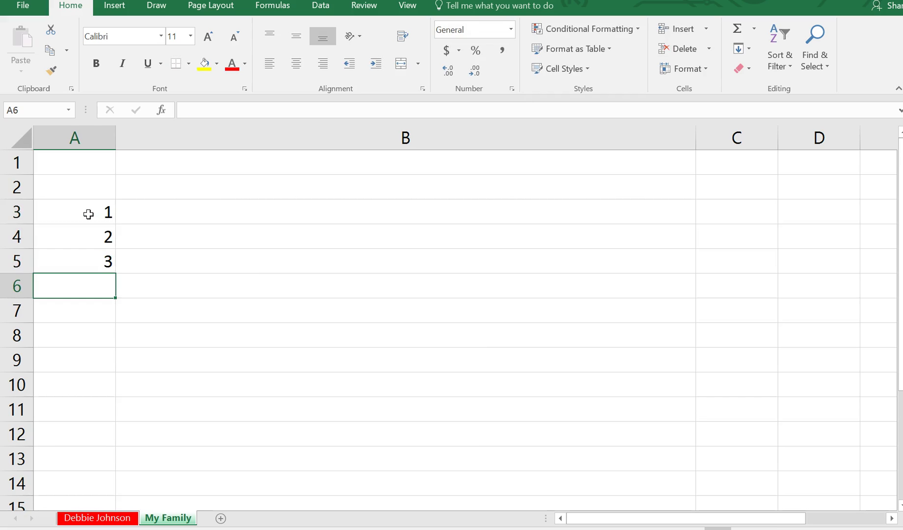
{"action": "type", "text": "4"}
{"action": "key", "text": "Return"}
{"action": "type", "text": "5"}
{"action": "key", "text": "Return"}
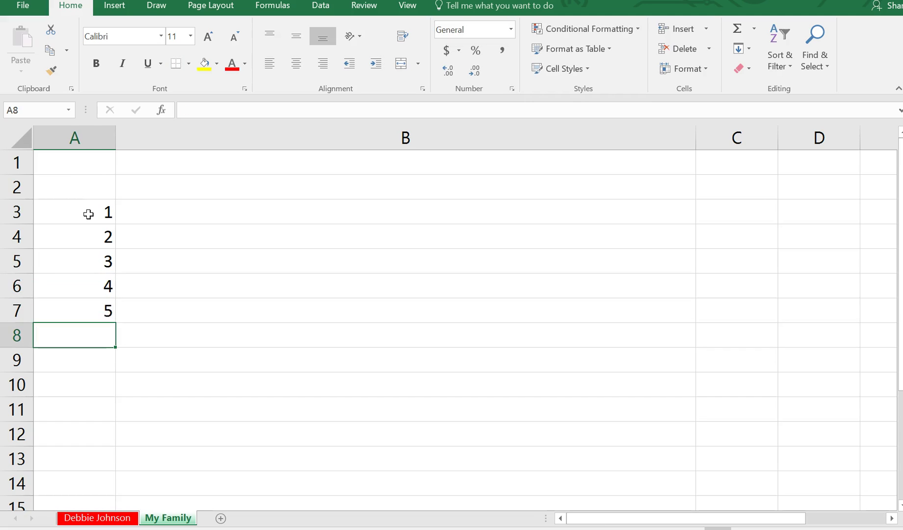
{"action": "left_click", "coordinate": [161, 213]}
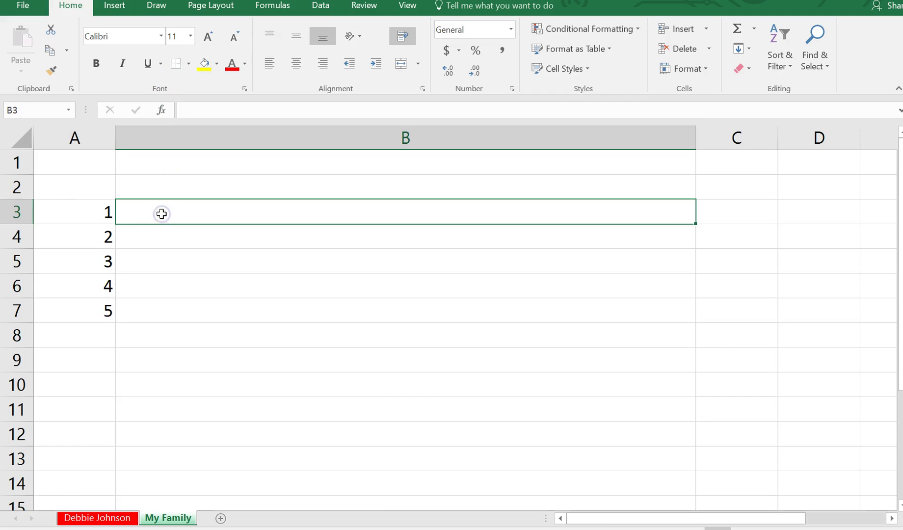
Enter 'I married my best friend of 25 years.', 'I have a daughter that teaches Economics at Cerritos.', 'My son is a marine.' in B3–B5
{"action": "type", "text": "I married my "}
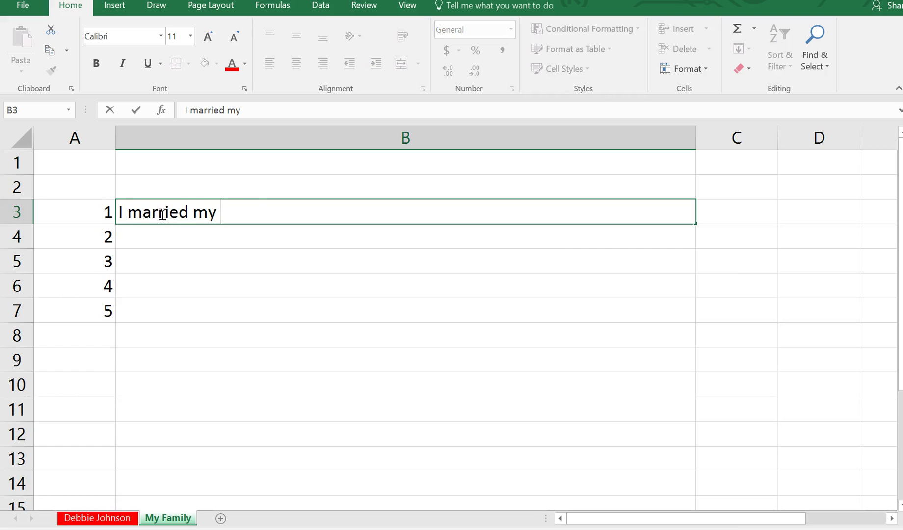
{"action": "type", "text": "best friend "}
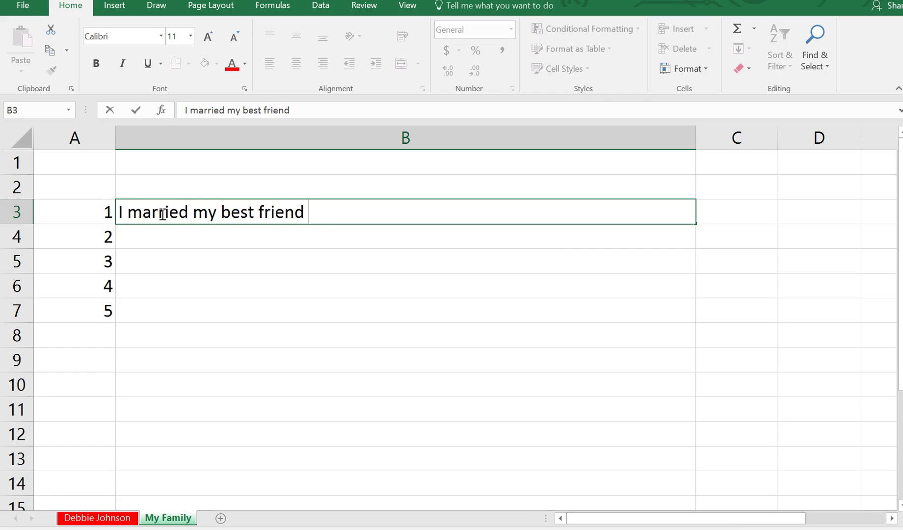
{"action": "type", "text": "of 25 years."}
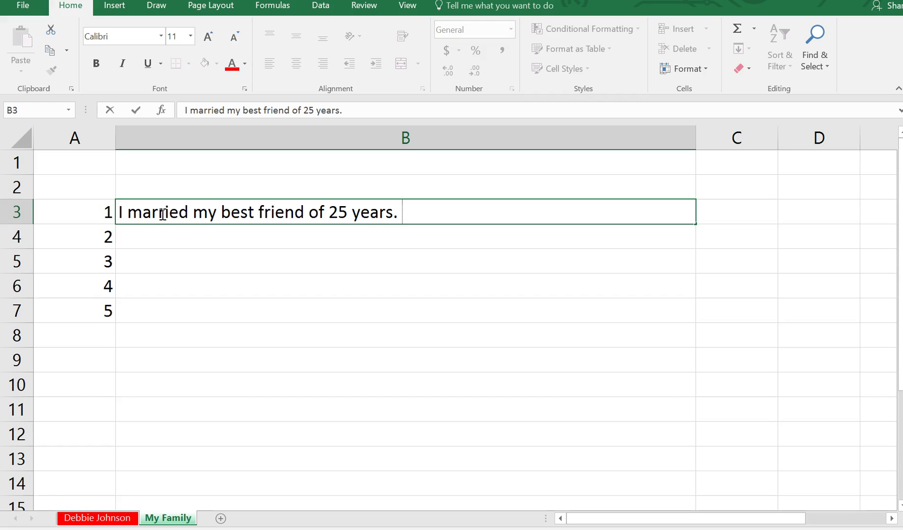
{"action": "key", "text": "ctrl+Return"}
{"action": "key", "text": "Return"}
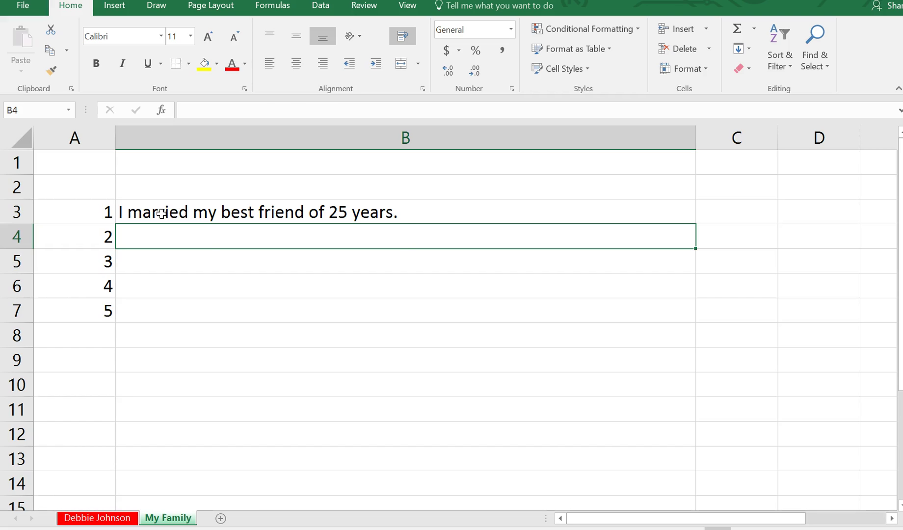
{"action": "type", "text": "I have a d"}
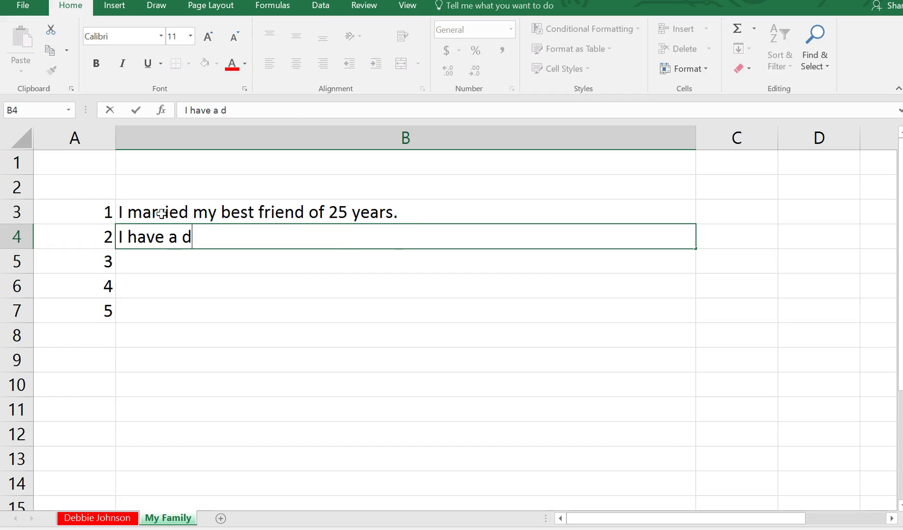
{"action": "type", "text": "aughter that teaches Economic"}
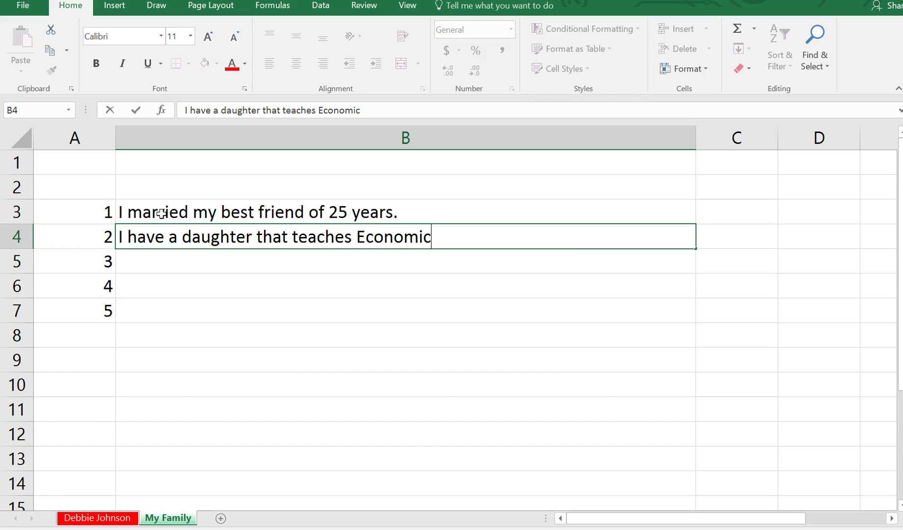
{"action": "type", "text": "s at Cerritos."}
{"action": "key", "text": "Return"}
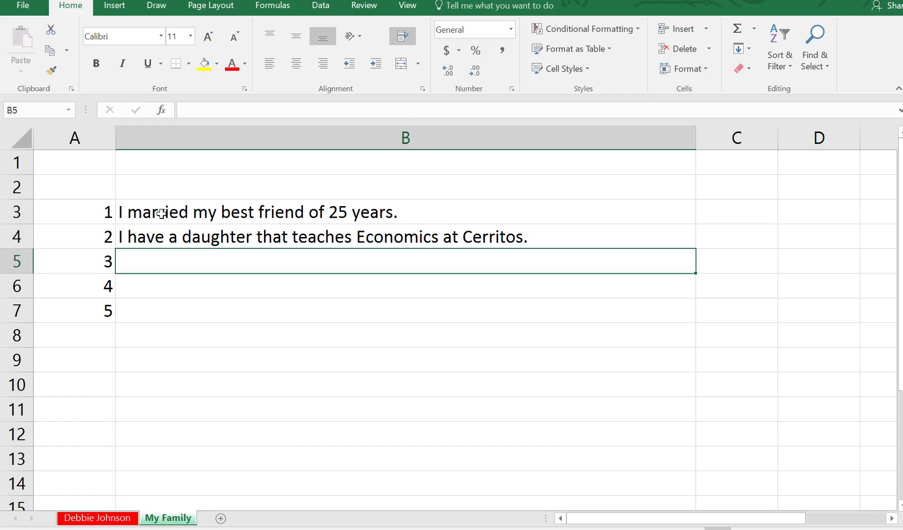
{"action": "type", "text": "My s"}
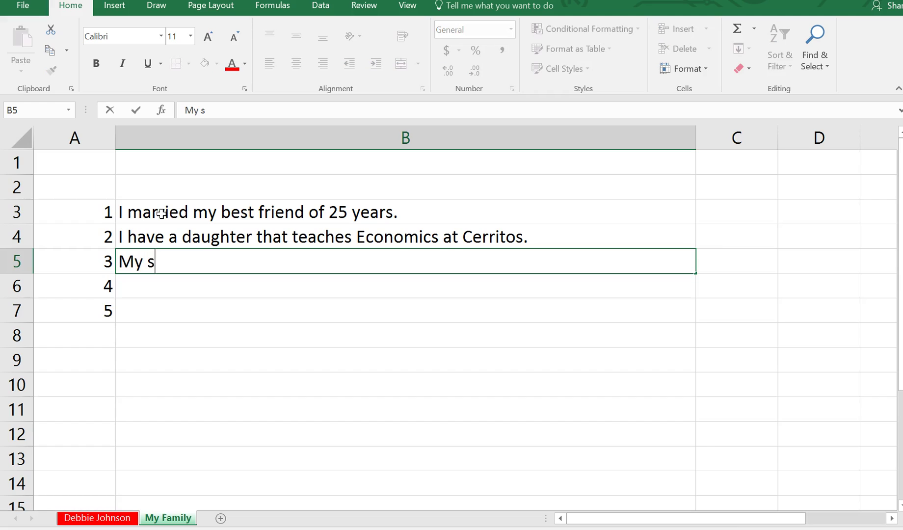
{"action": "type", "text": "on is a marine."}
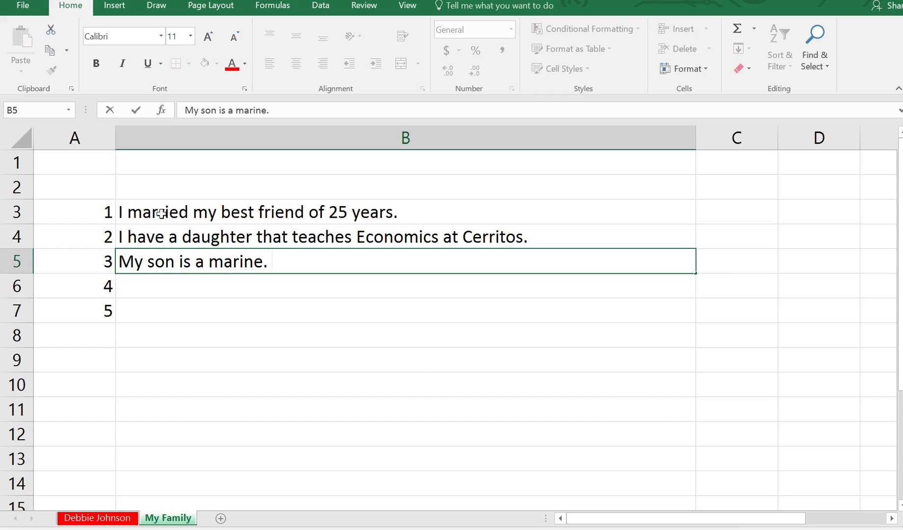
{"action": "key", "text": "Return"}
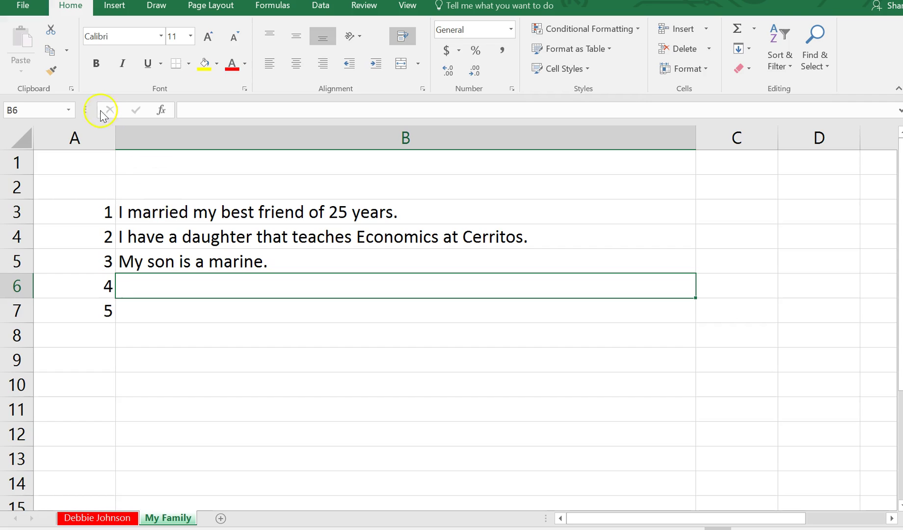
Save As to This PC Documents, entering 'Assignment Chapter 1' plus the student's surname as file name
{"action": "left_click", "coordinate": [22, 6]}
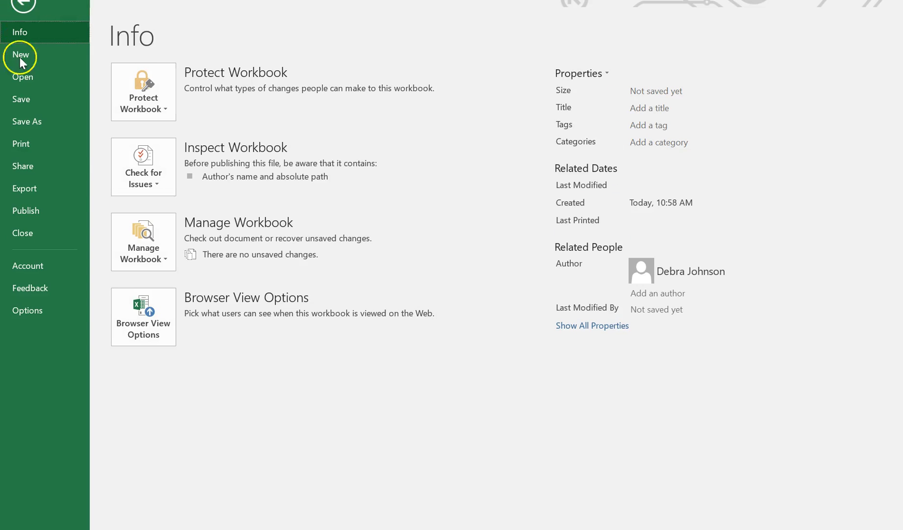
{"action": "left_click", "coordinate": [27, 121]}
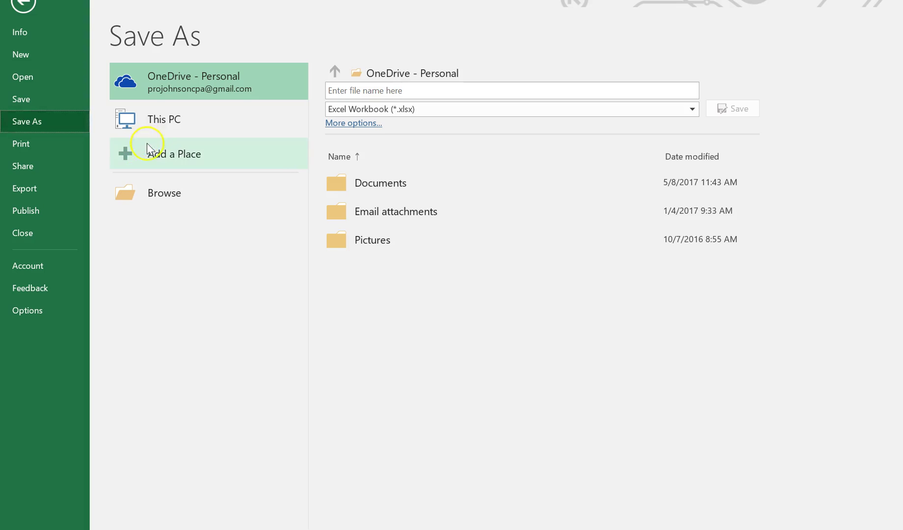
{"action": "left_click", "coordinate": [157, 122]}
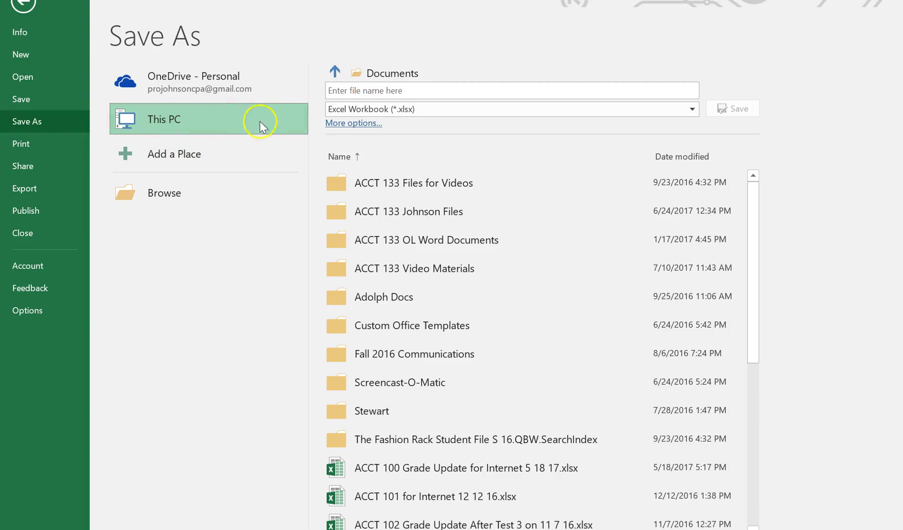
{"action": "left_click", "coordinate": [345, 92]}
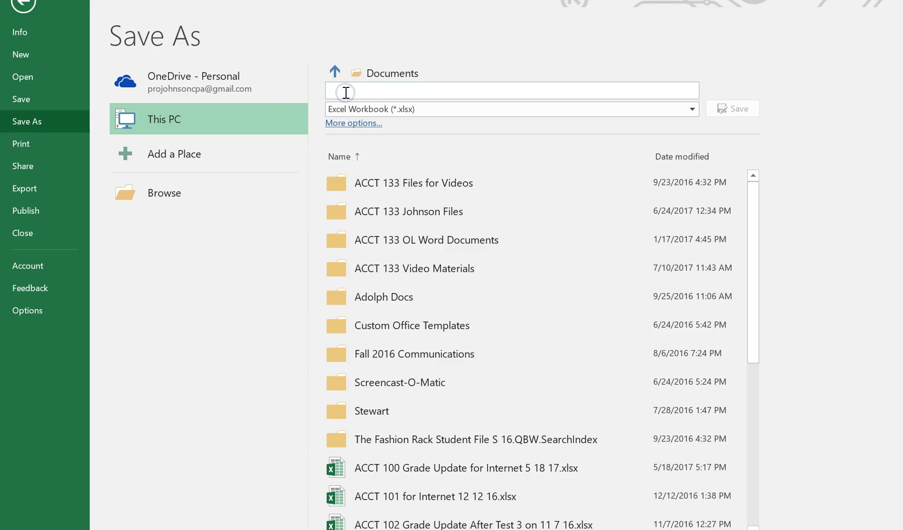
{"action": "type", "text": "Assignment "}
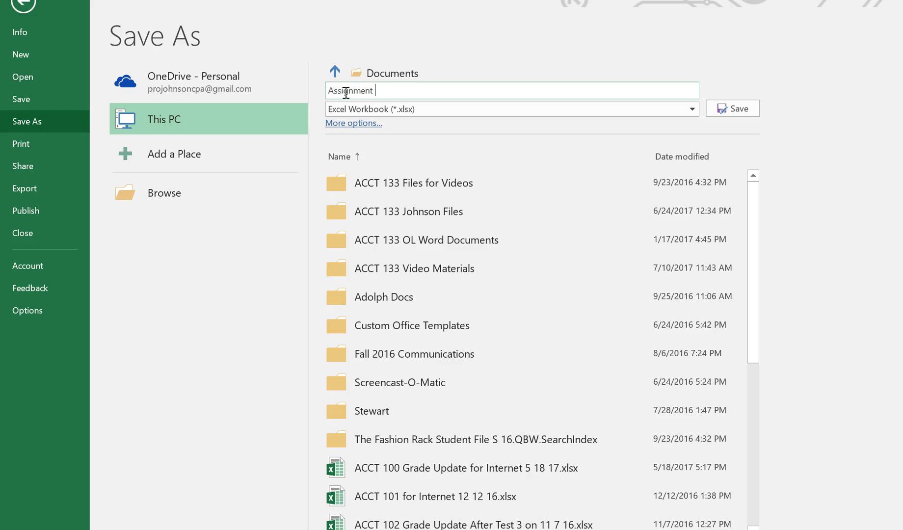
{"action": "type", "text": "Chapter 1 Johnson"}
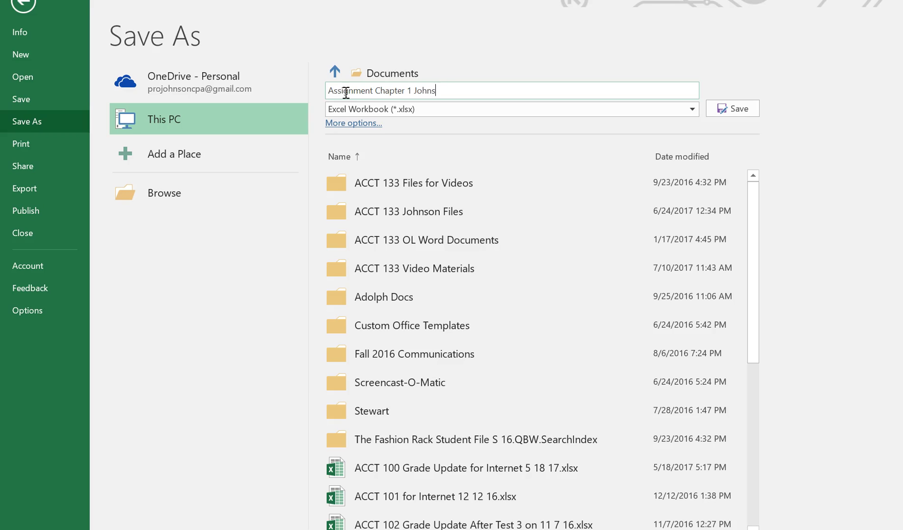